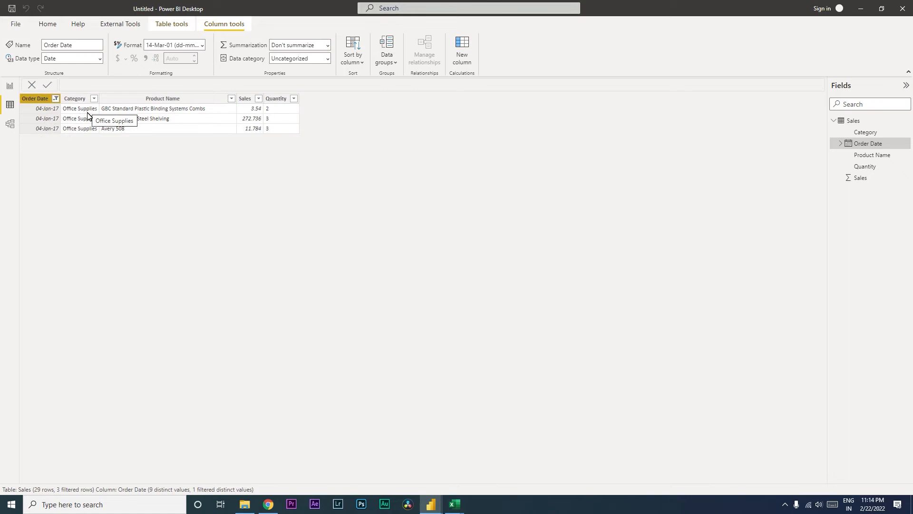
# Step: Filter the Order Date column to 05-Jan-17, followed by 06-Jan-17, to inspect each date's rows
pyautogui.click(56, 99)
pyautogui.click(76, 223)
pyautogui.click(144, 290)
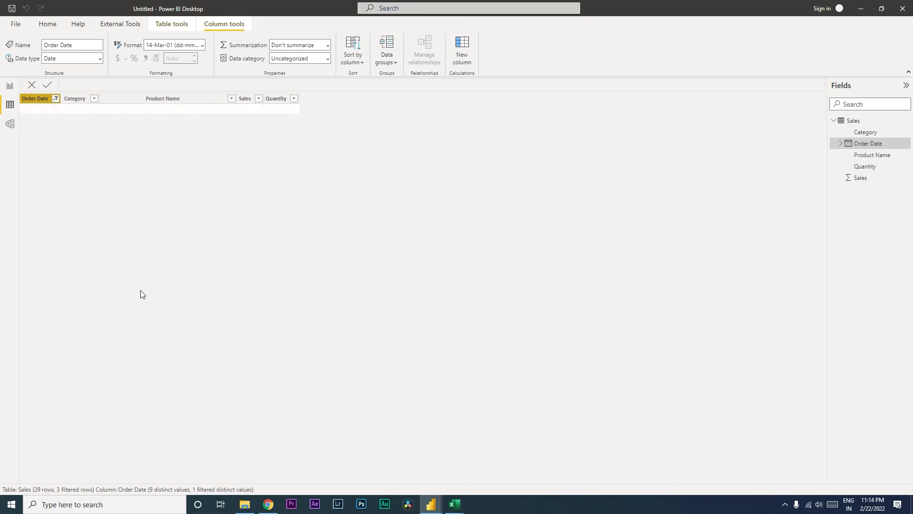
pyautogui.click(56, 98)
pyautogui.click(76, 223)
pyautogui.click(76, 231)
pyautogui.click(145, 290)
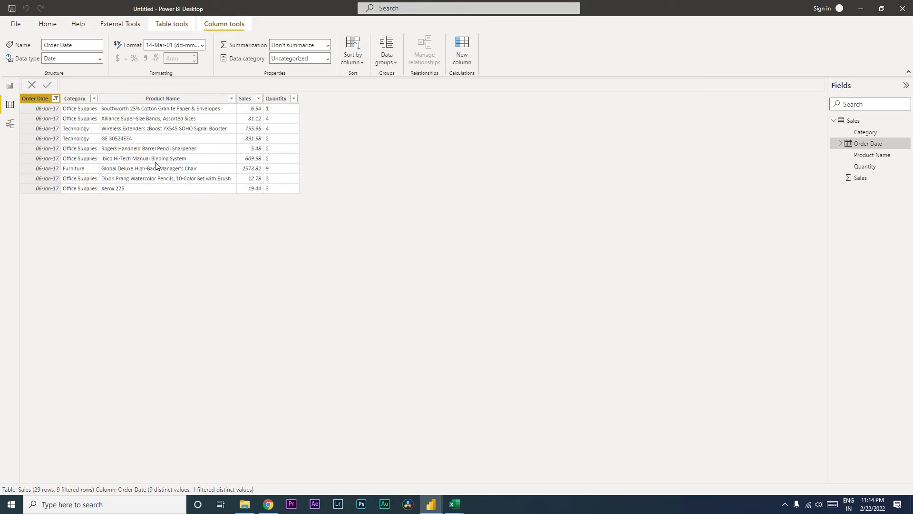
# Step: Clear all filters on the Sales table and open its query for editing
pyautogui.click(56, 98)
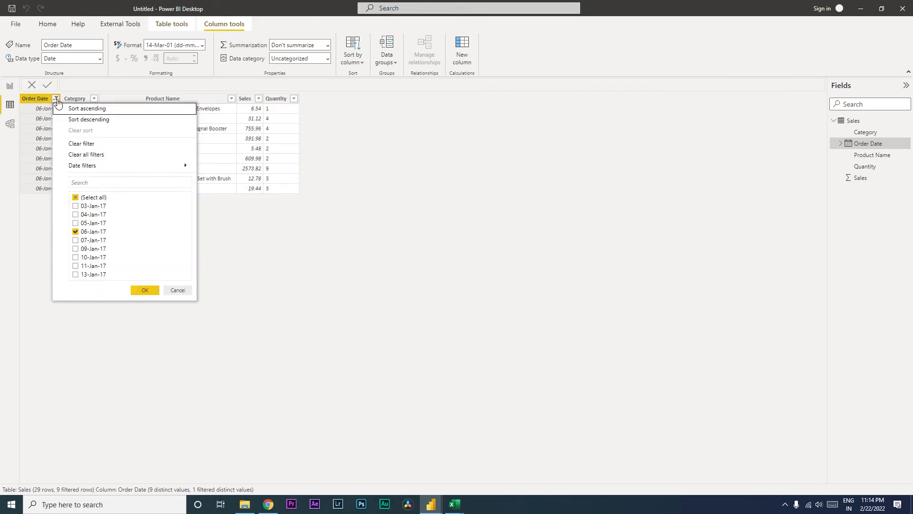
pyautogui.click(87, 154)
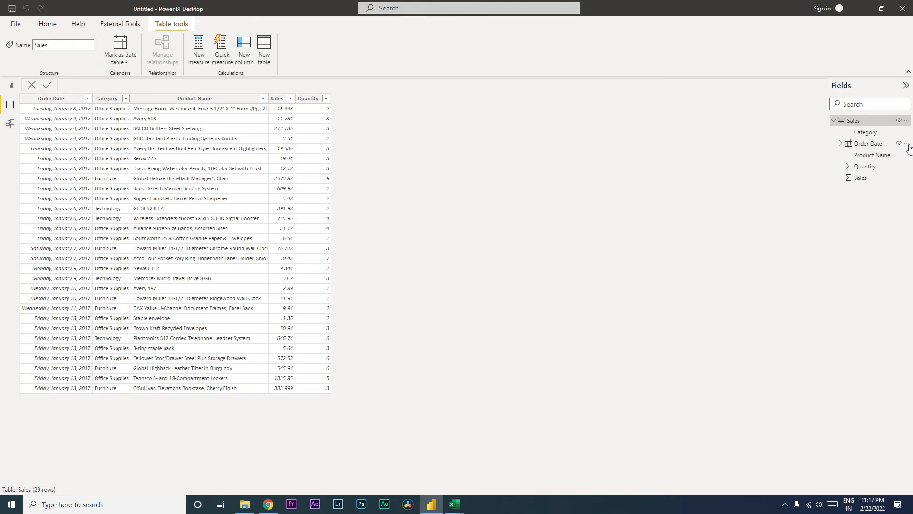
pyautogui.rightClick(908, 121)
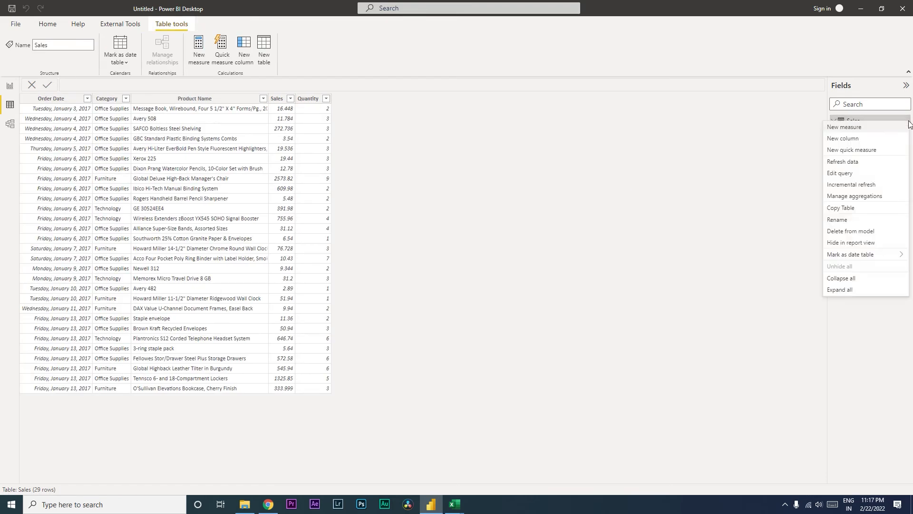
pyautogui.click(852, 173)
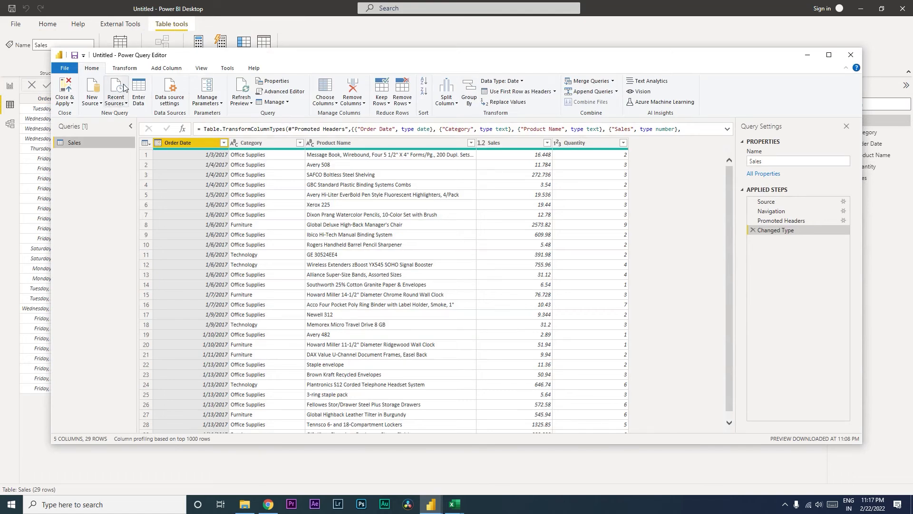
# Step: Set up an advanced Group By on Order Date with Category as a second grouping column
pyautogui.click(469, 106)
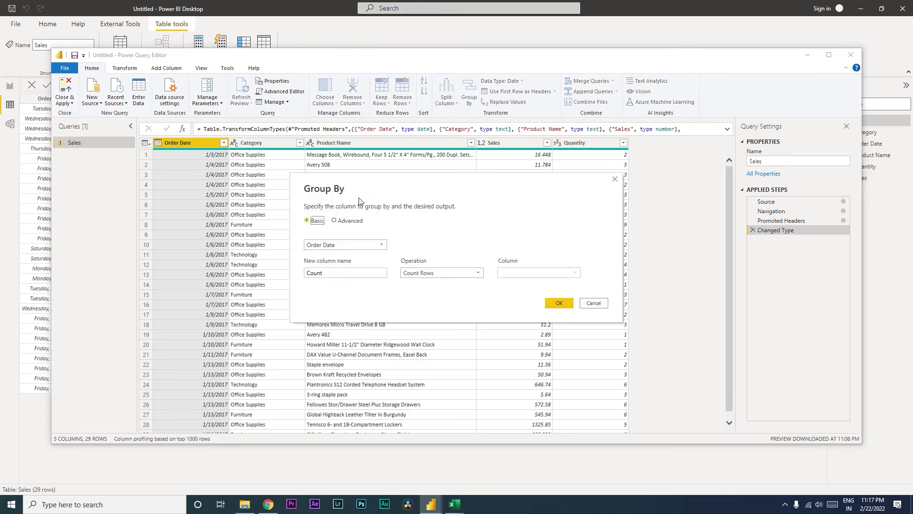
pyautogui.click(333, 222)
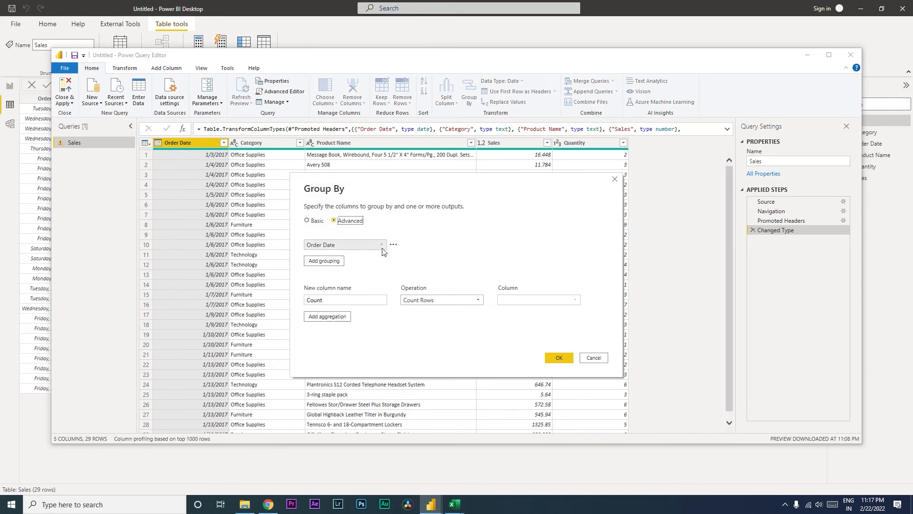
pyautogui.moveTo(399, 191); pyautogui.dragTo(489, 202)
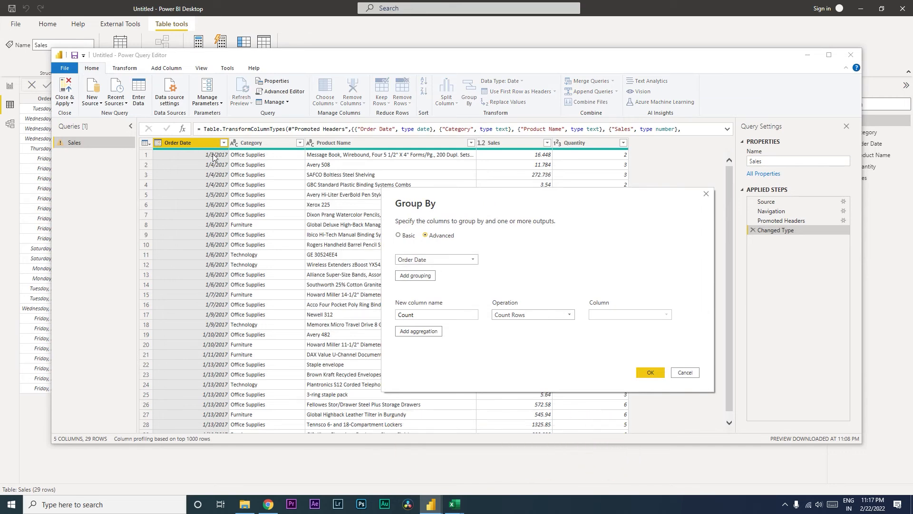
pyautogui.click(415, 275)
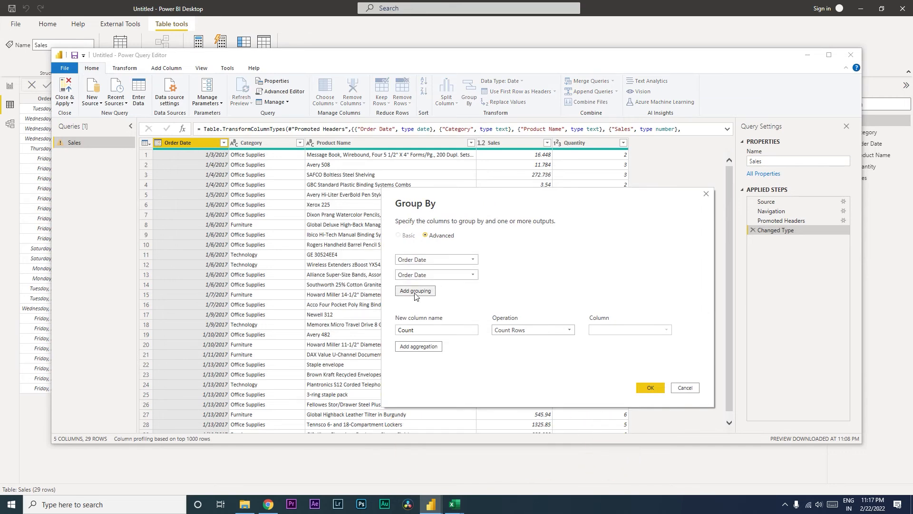
pyautogui.click(458, 275)
pyautogui.click(427, 297)
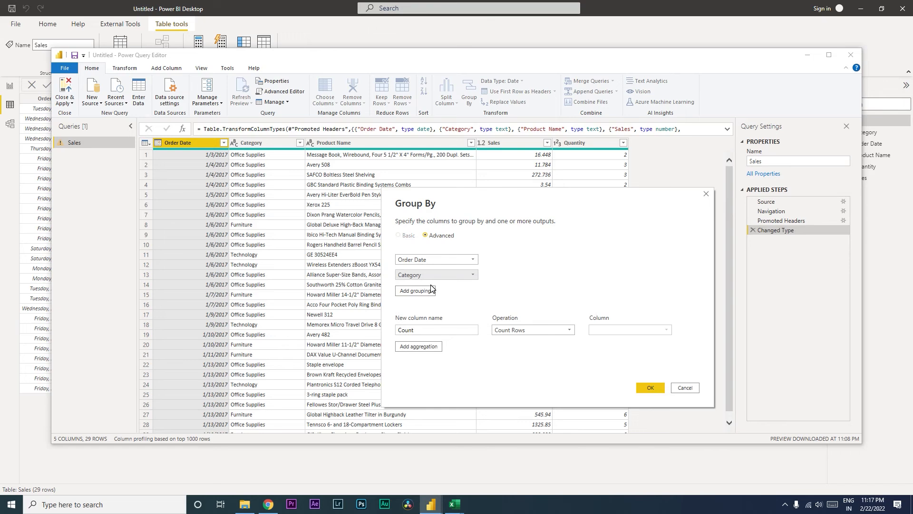
# Step: Define the first aggregation as a new column named Sales that sums the Sales column
pyautogui.moveTo(439, 328); pyautogui.dragTo(390, 334)
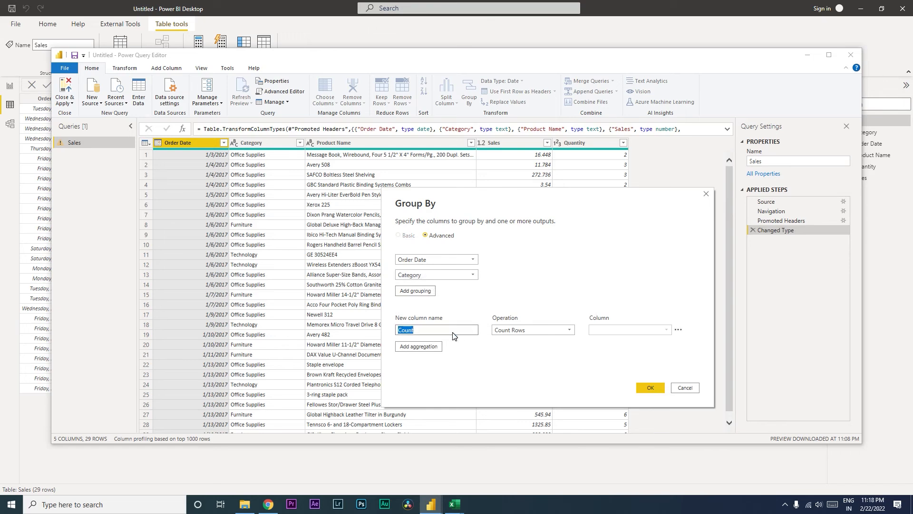
pyautogui.write('Sales')
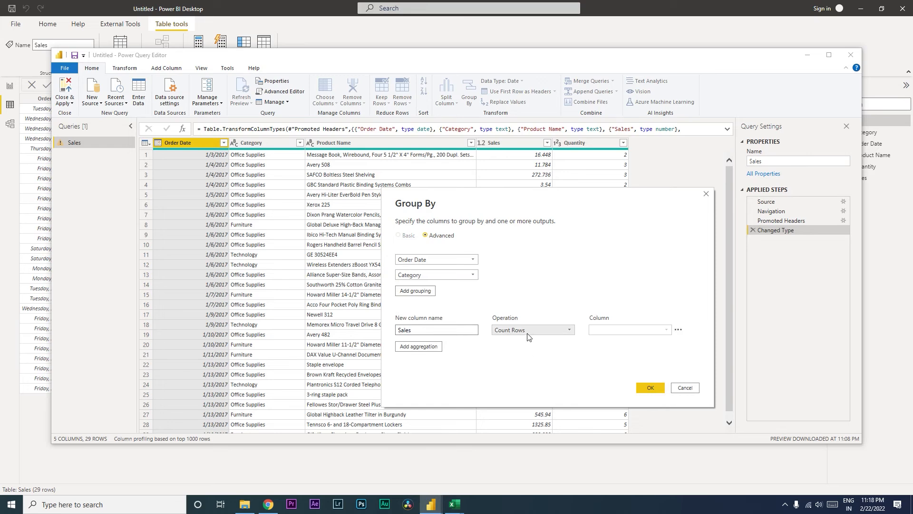
pyautogui.click(527, 332)
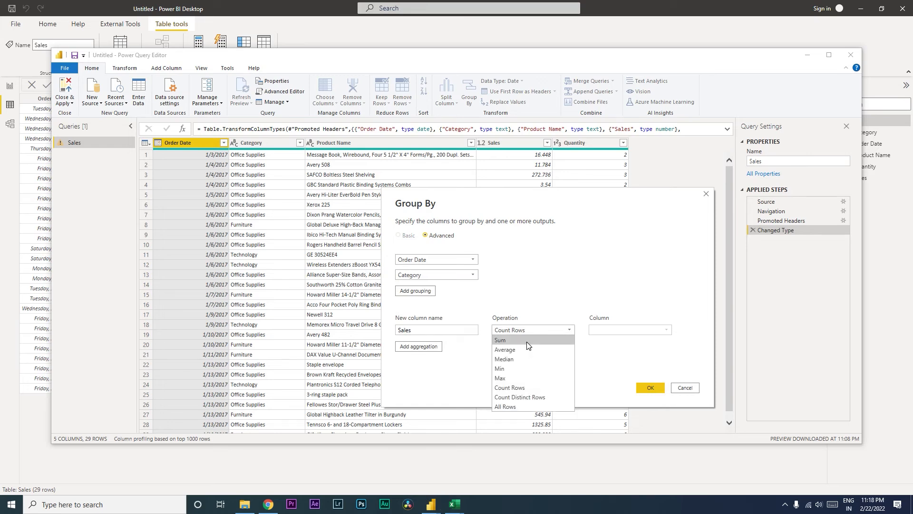
pyautogui.click(527, 345)
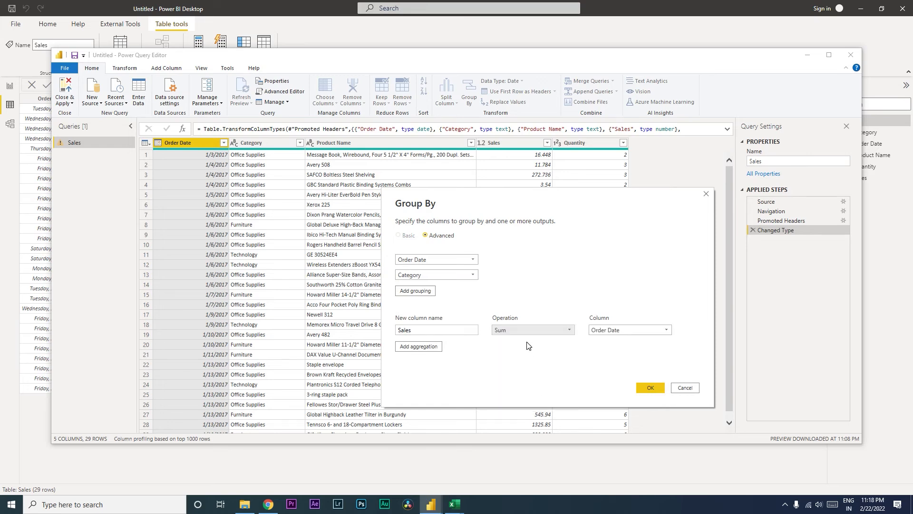
pyautogui.click(613, 331)
pyautogui.click(611, 368)
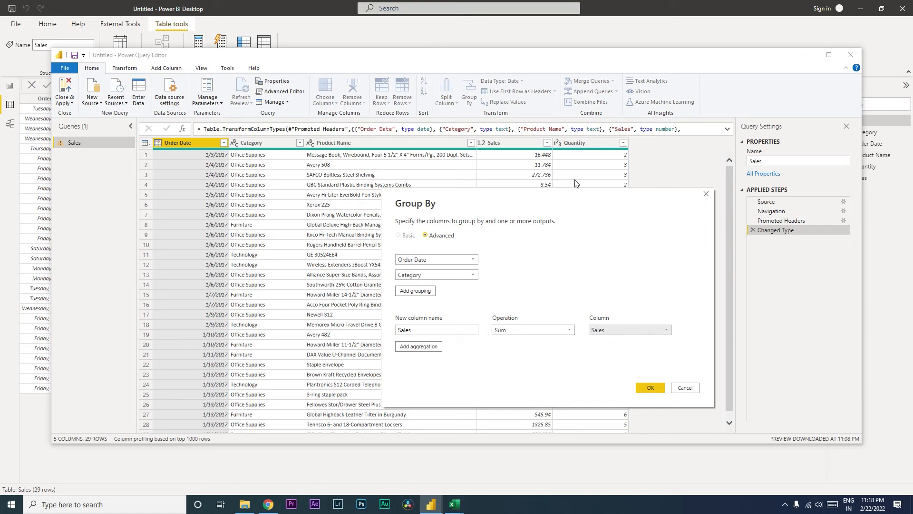
# Step: Add a second aggregation named Qty that sums the Quantity column, and apply the grouping
pyautogui.click(419, 348)
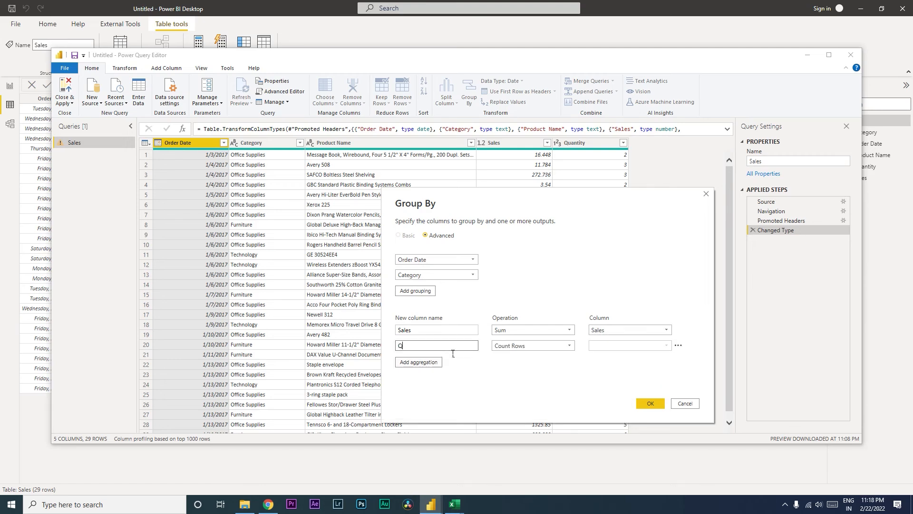
pyautogui.click(510, 347)
pyautogui.click(518, 357)
pyautogui.click(628, 346)
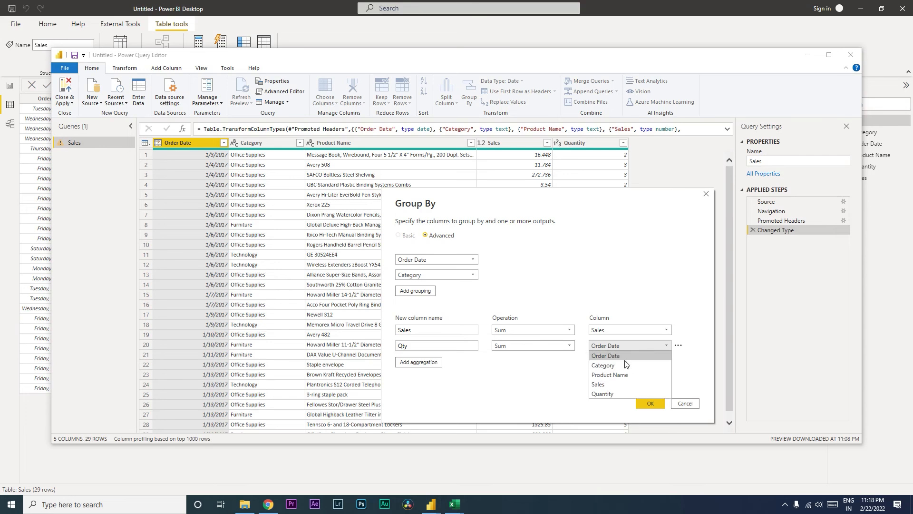
pyautogui.click(612, 390)
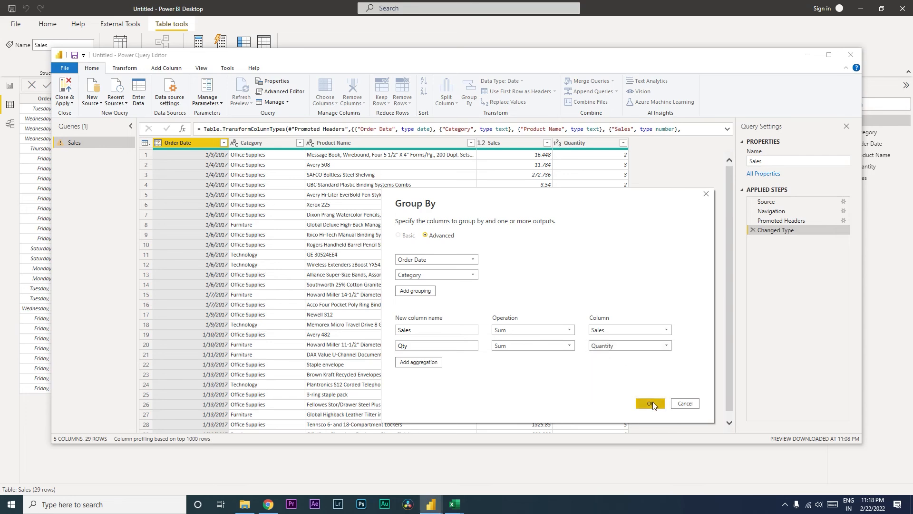
pyautogui.click(652, 401)
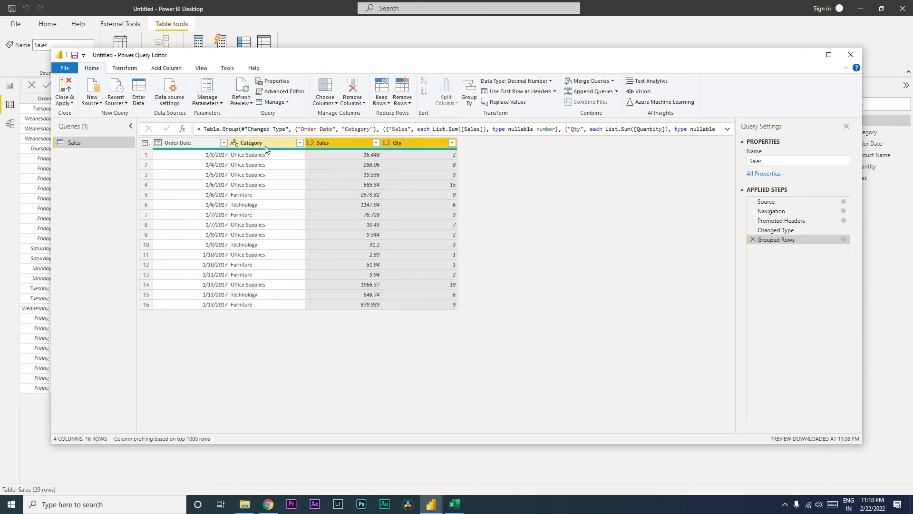
# Step: Filter the grouped rows to order date 1/4/2017 to check them, and clear the filter again
pyautogui.click(224, 143)
pyautogui.click(97, 244)
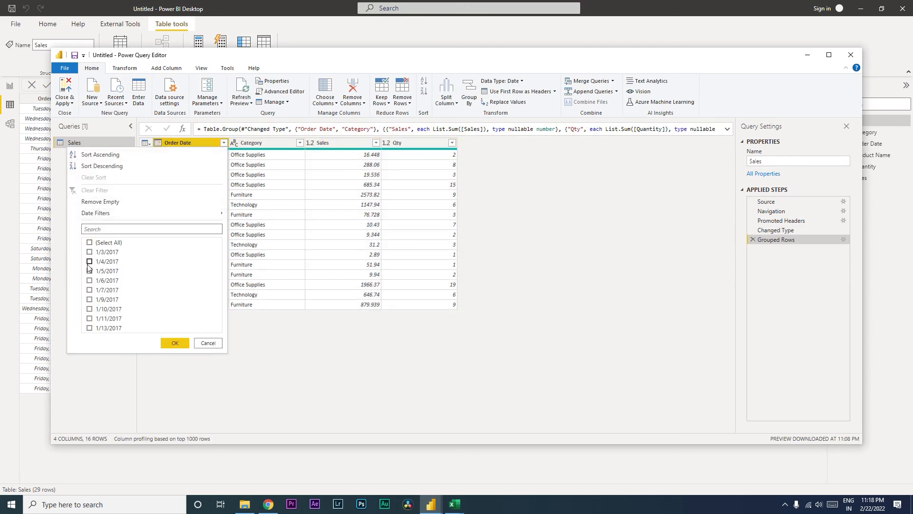
pyautogui.click(89, 261)
pyautogui.click(175, 343)
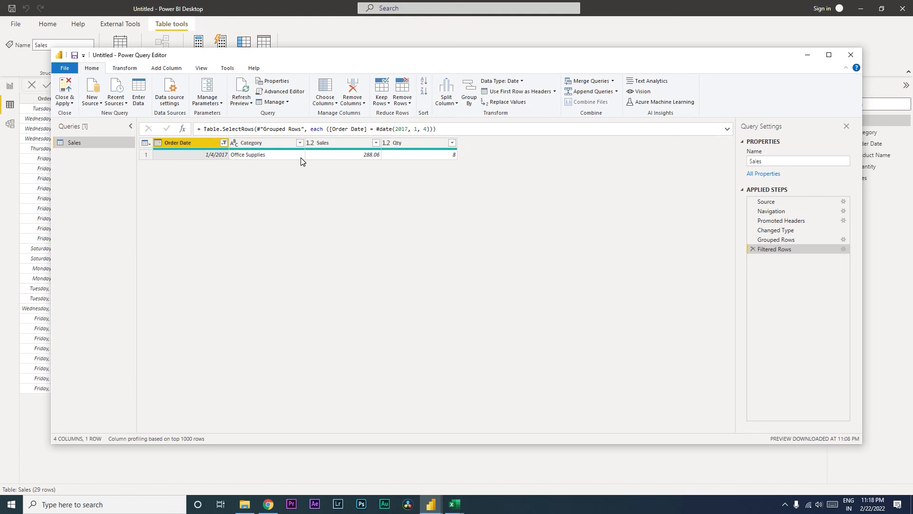
pyautogui.click(224, 142)
pyautogui.click(112, 188)
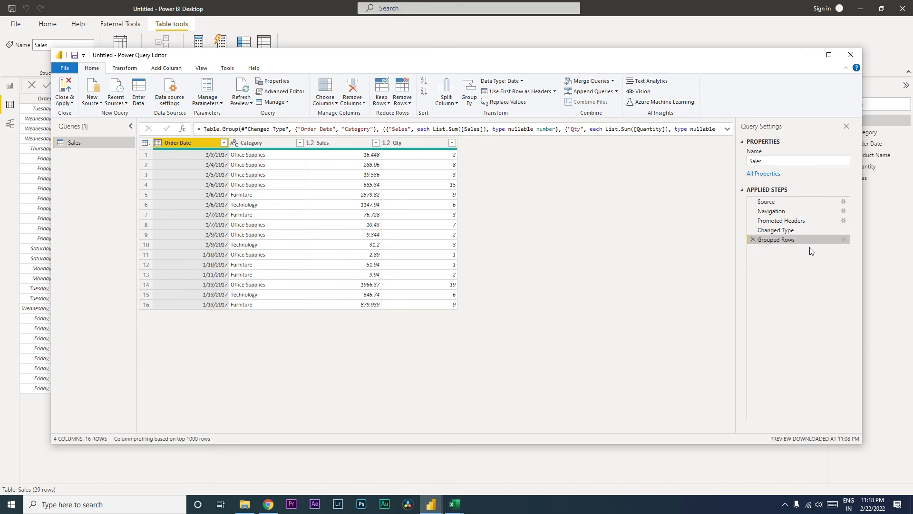
# Step: Edit the Grouped Rows step to remove the Order Date grouping, so rows are grouped by Category only
pyautogui.click(843, 239)
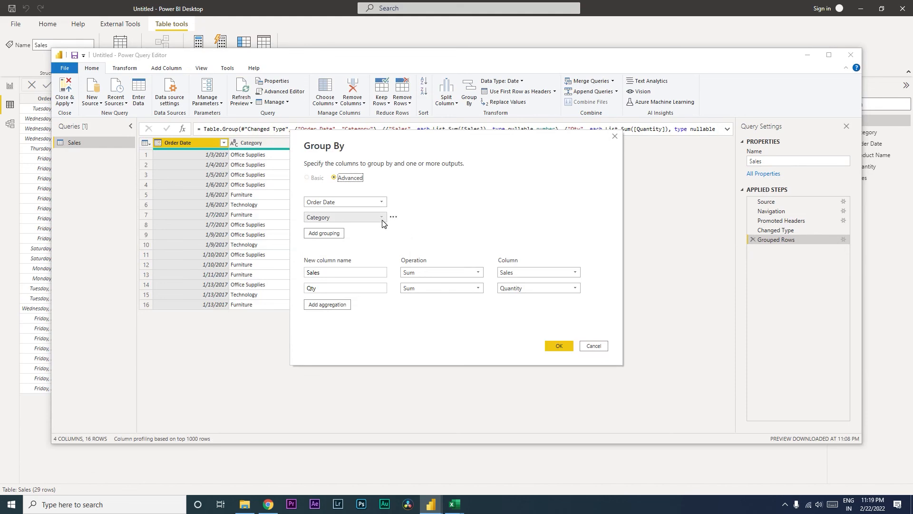
pyautogui.click(384, 203)
pyautogui.click(384, 203)
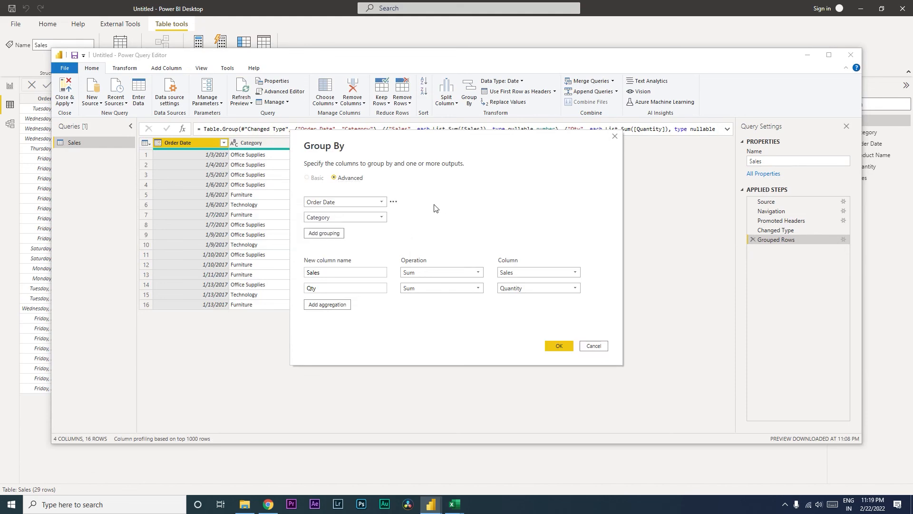
pyautogui.click(394, 203)
pyautogui.click(407, 211)
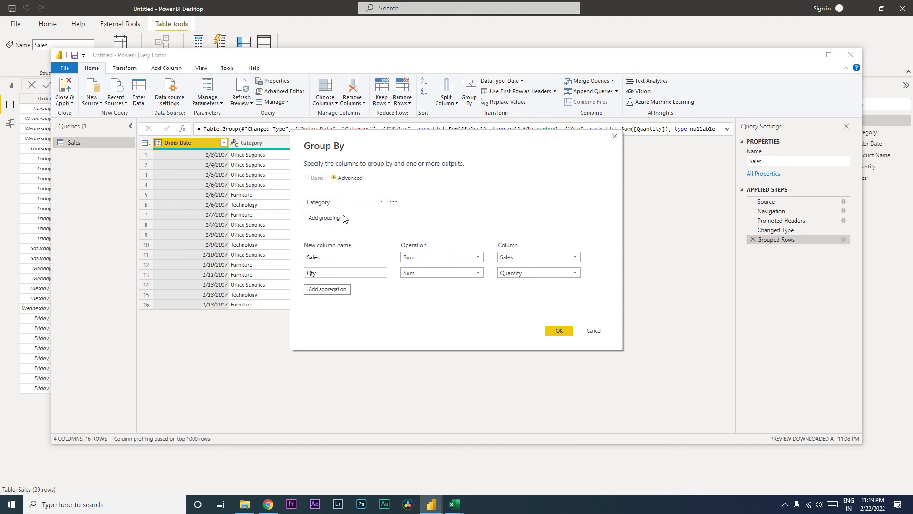
pyautogui.click(558, 331)
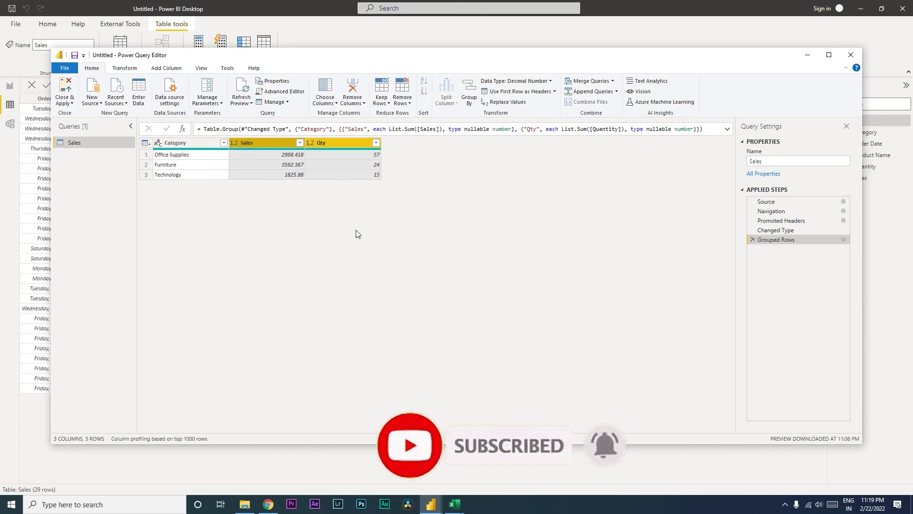